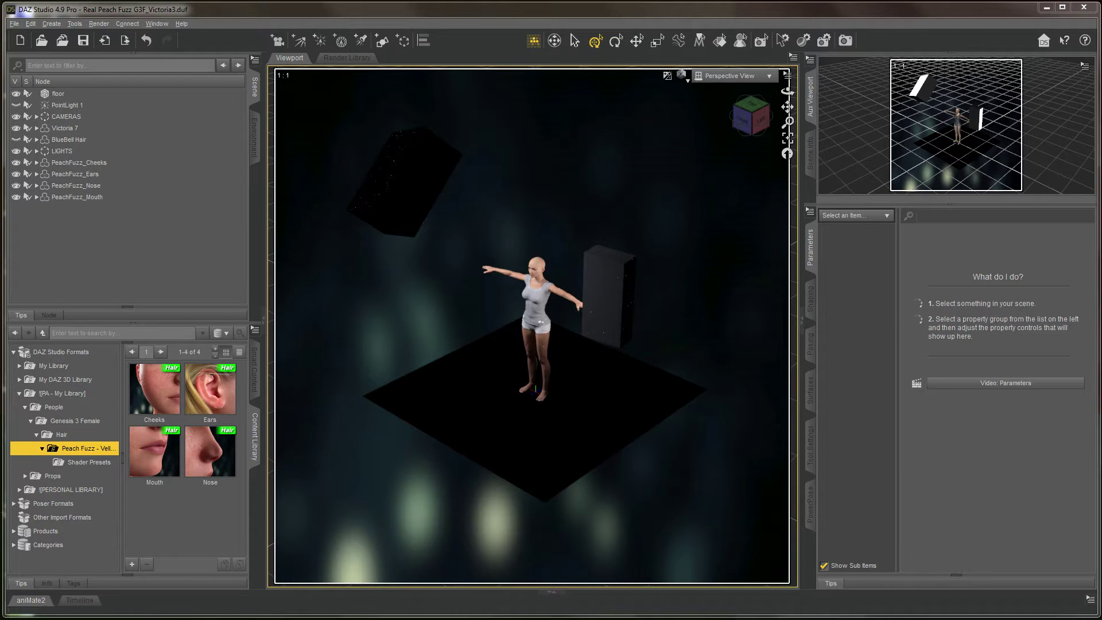
Browse the women's face reference photos, zooming in and out on a close-up of the cheek.
key("alt+Tab")
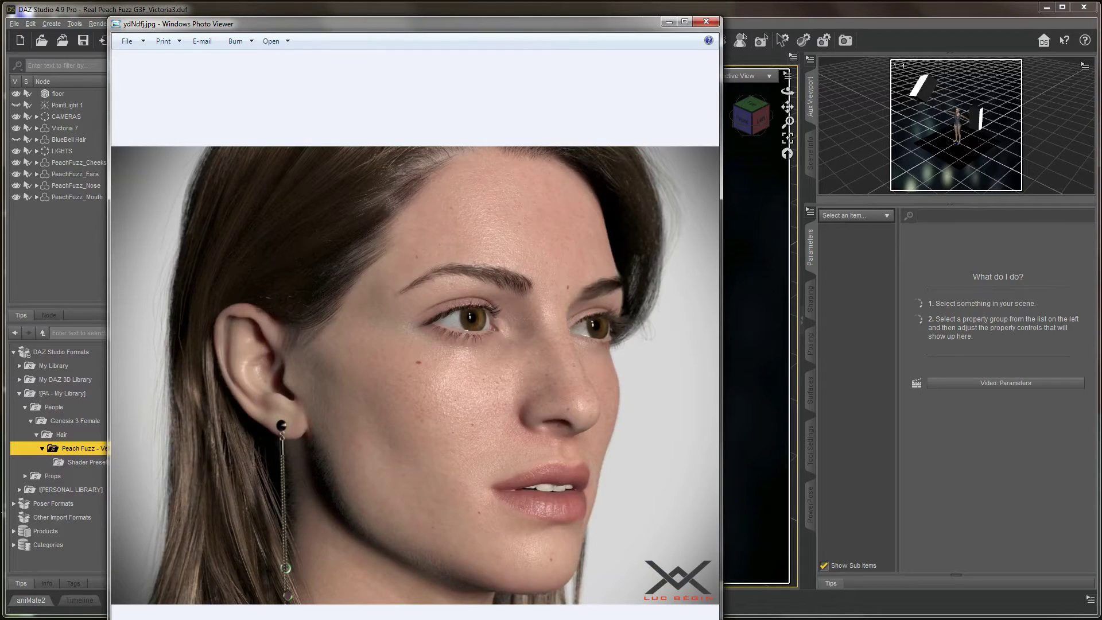
key("alt+Tab")
key("alt+Tab")
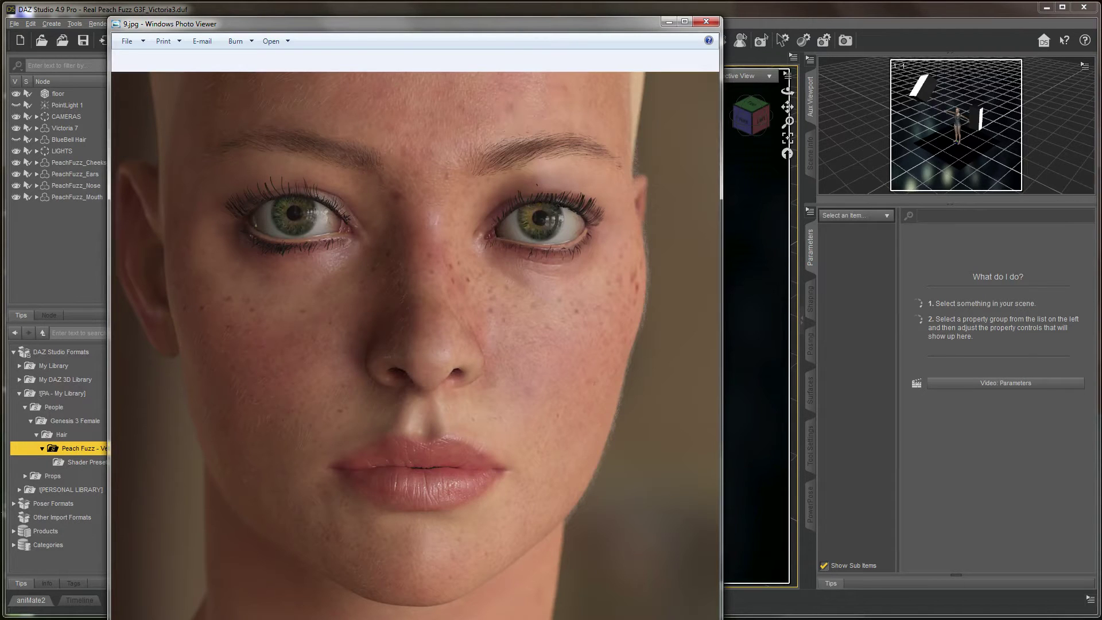
key("alt+Tab")
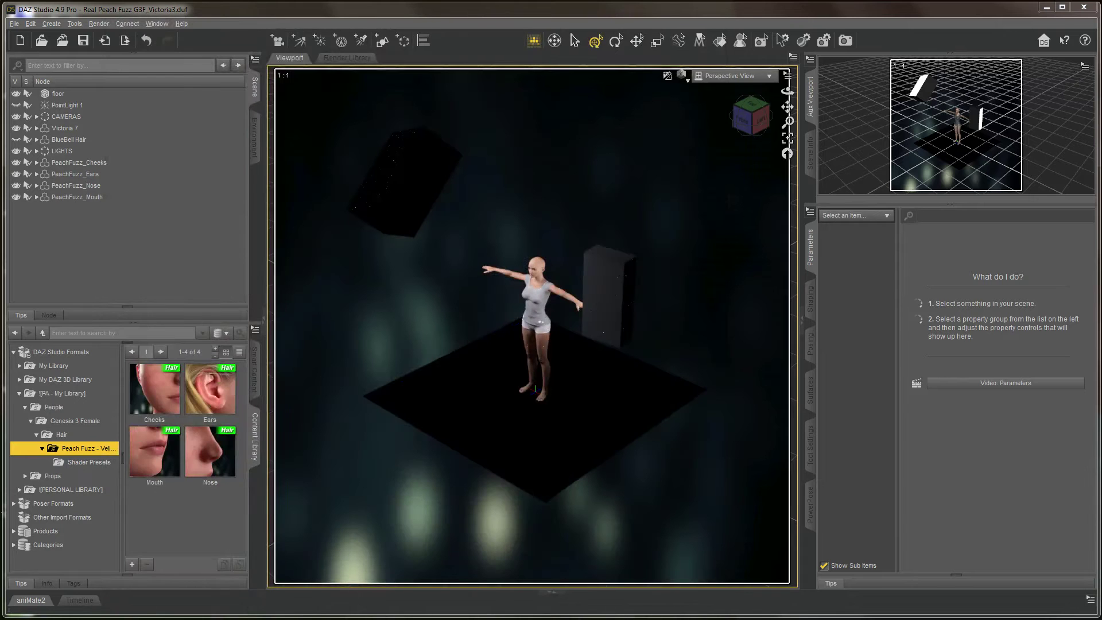
key("alt+Tab")
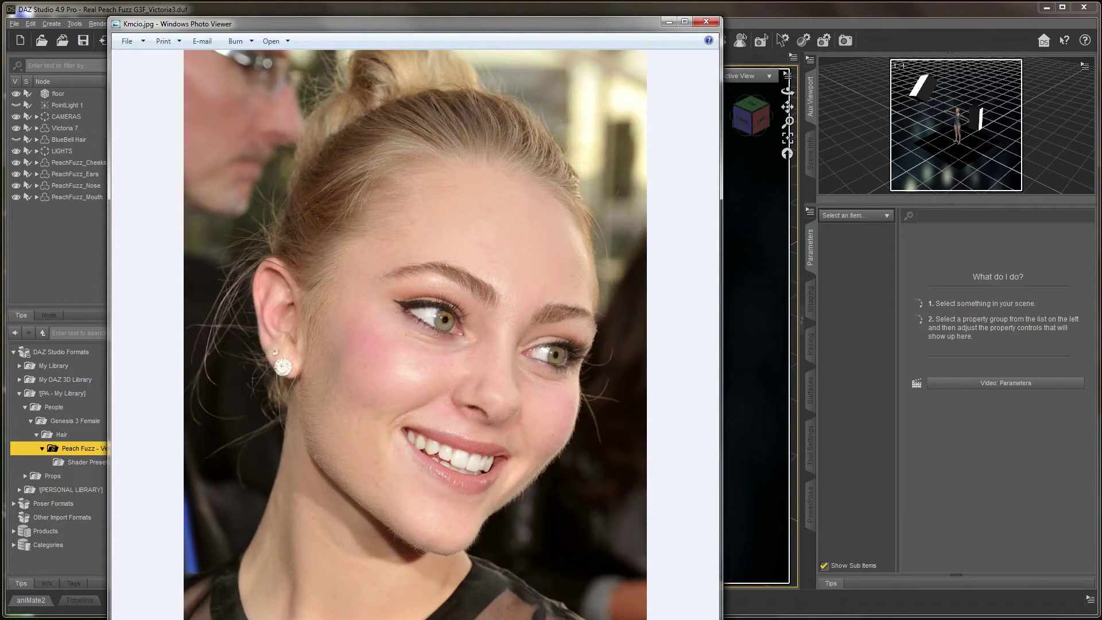
scroll(418, 501, "up", 2)
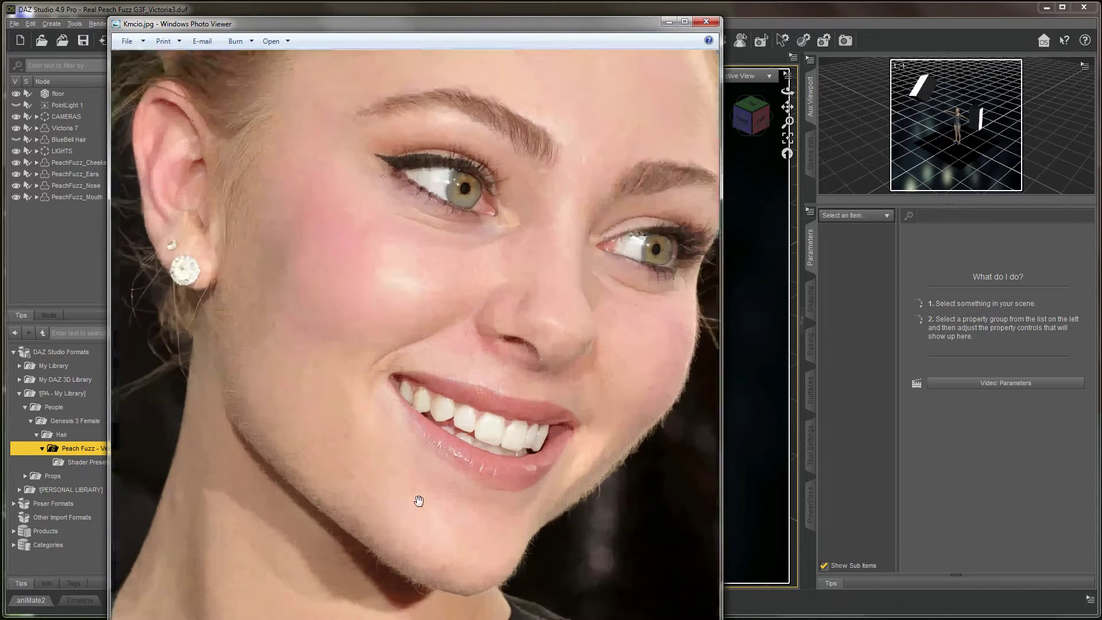
scroll(418, 500, "down", 2)
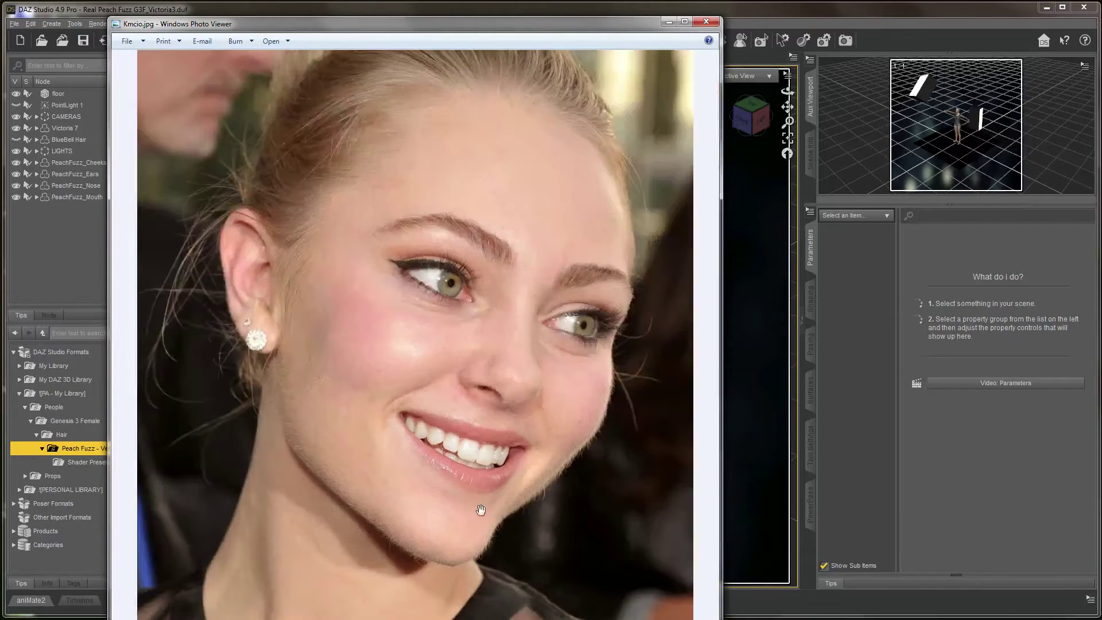
Zoom through a side-profile reference photo, close it, and undo loading the four PeachFuzz items.
key("alt+F4")
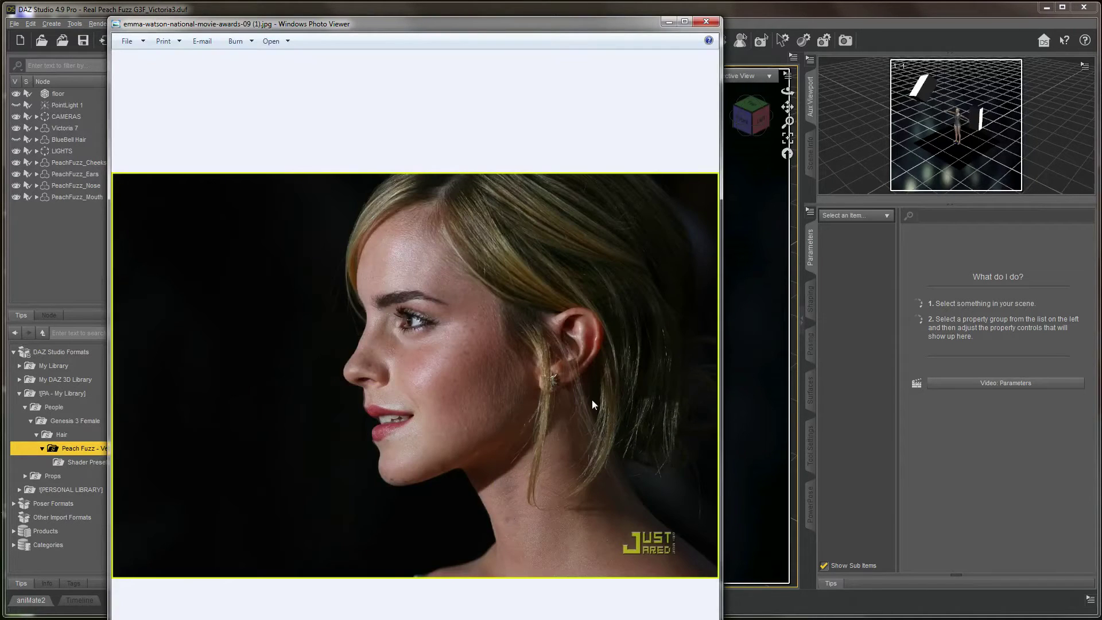
scroll(592, 398, "up", 3)
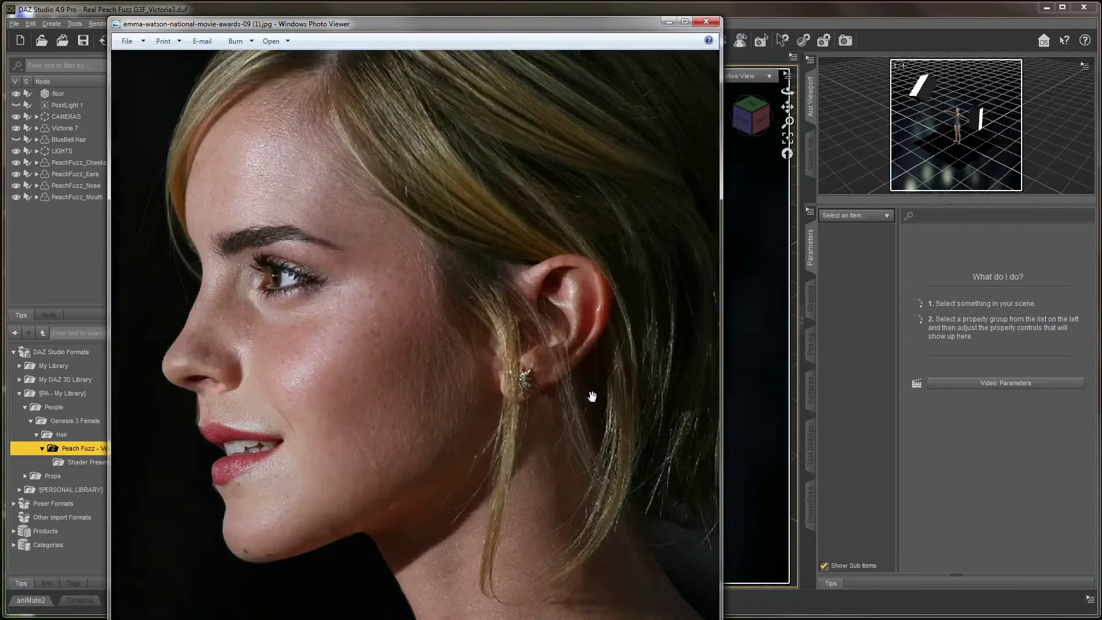
scroll(592, 396, "down", 5)
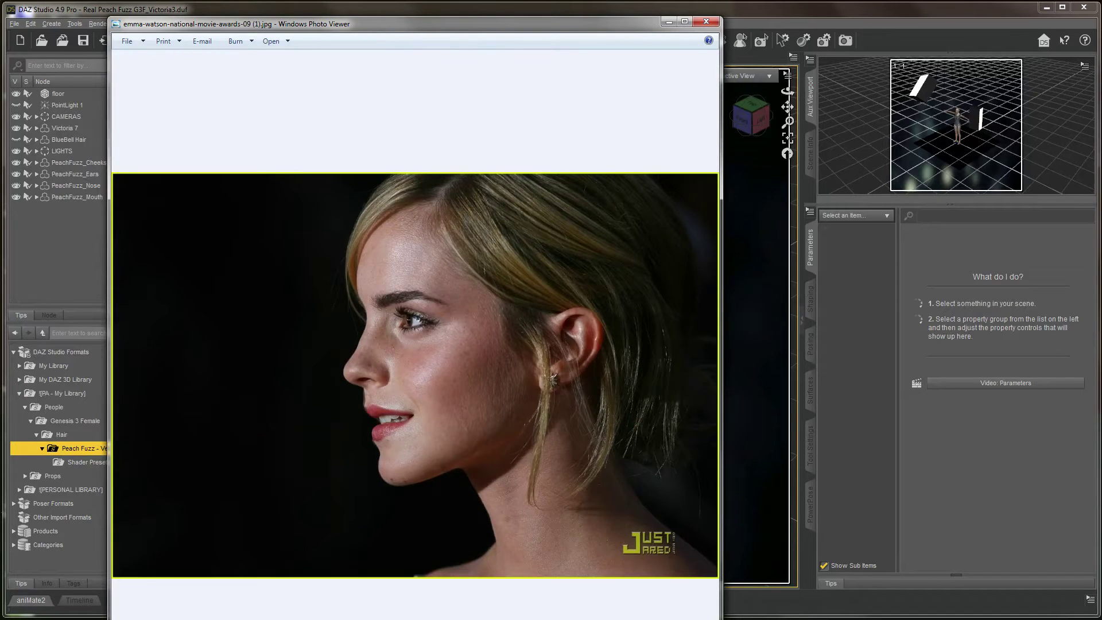
key("alt+F4")
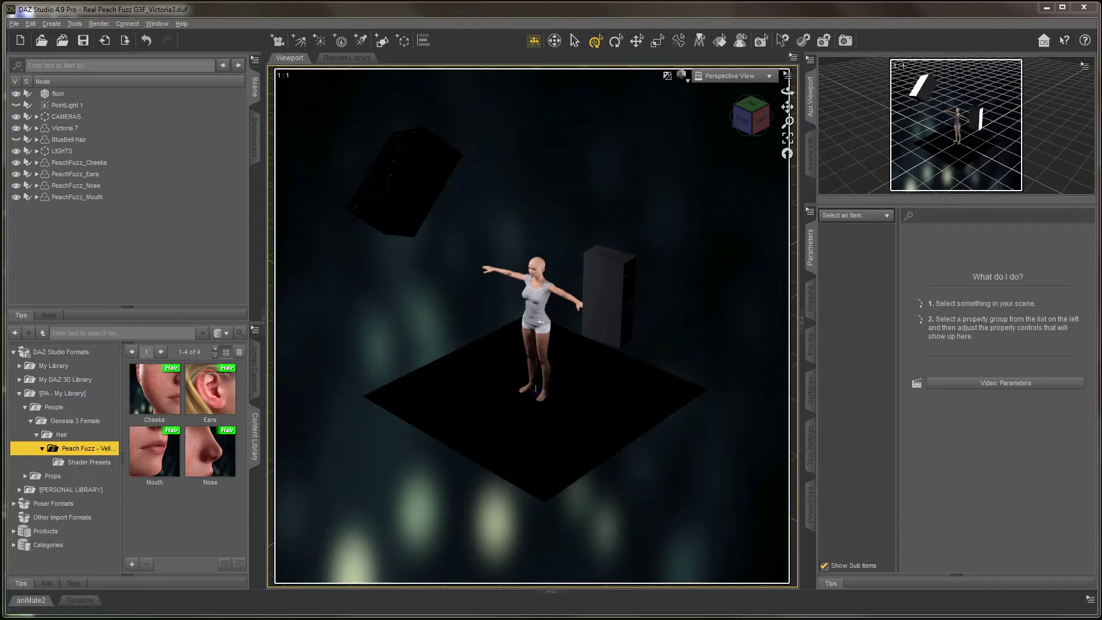
key("ctrl+z")
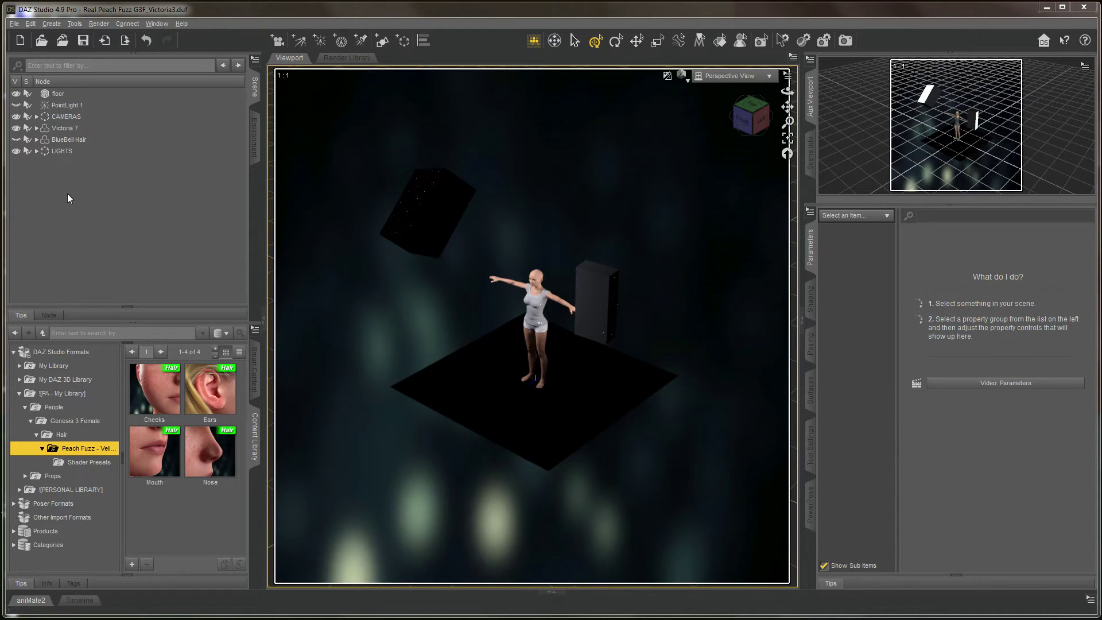
Select the Victoria 7 figure in the Scene pane.
left_click(72, 132)
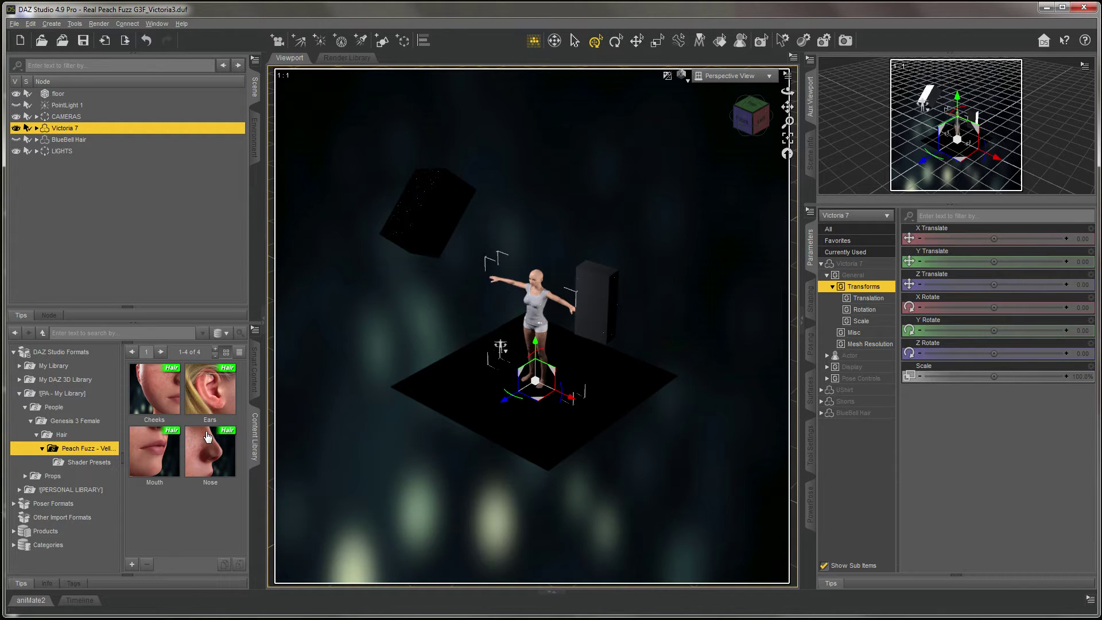
mouse_move(207, 442)
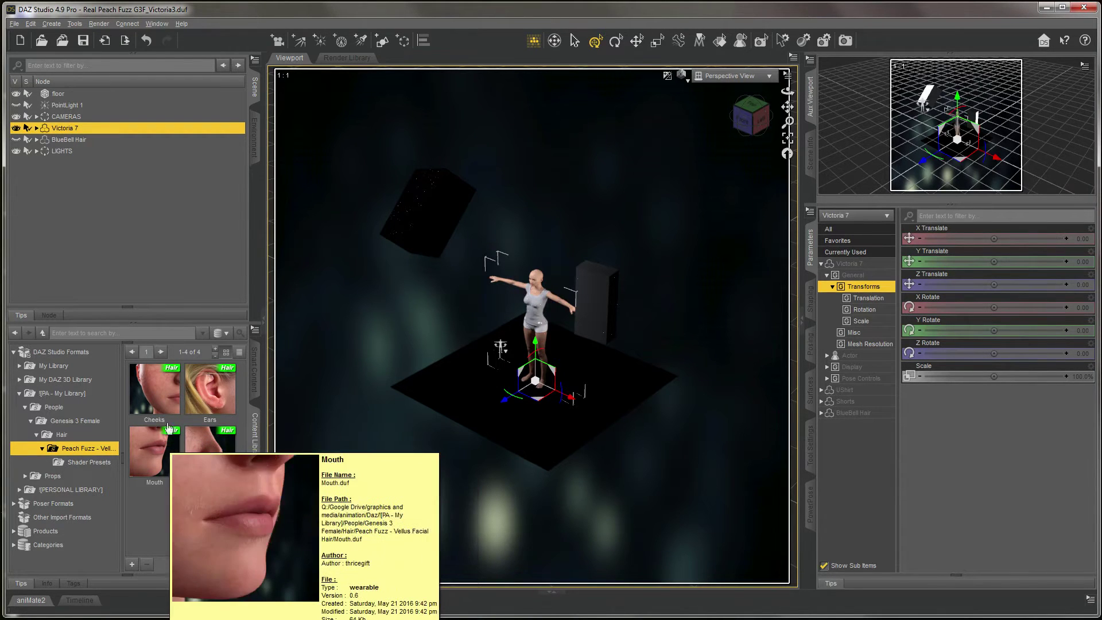
mouse_move(202, 397)
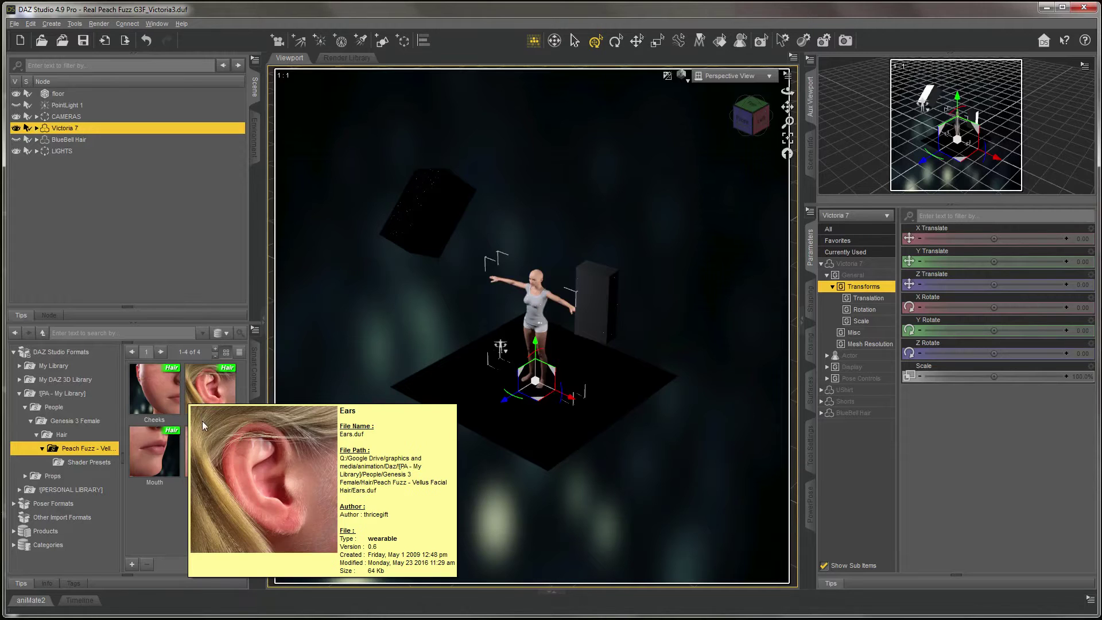
mouse_move(157, 452)
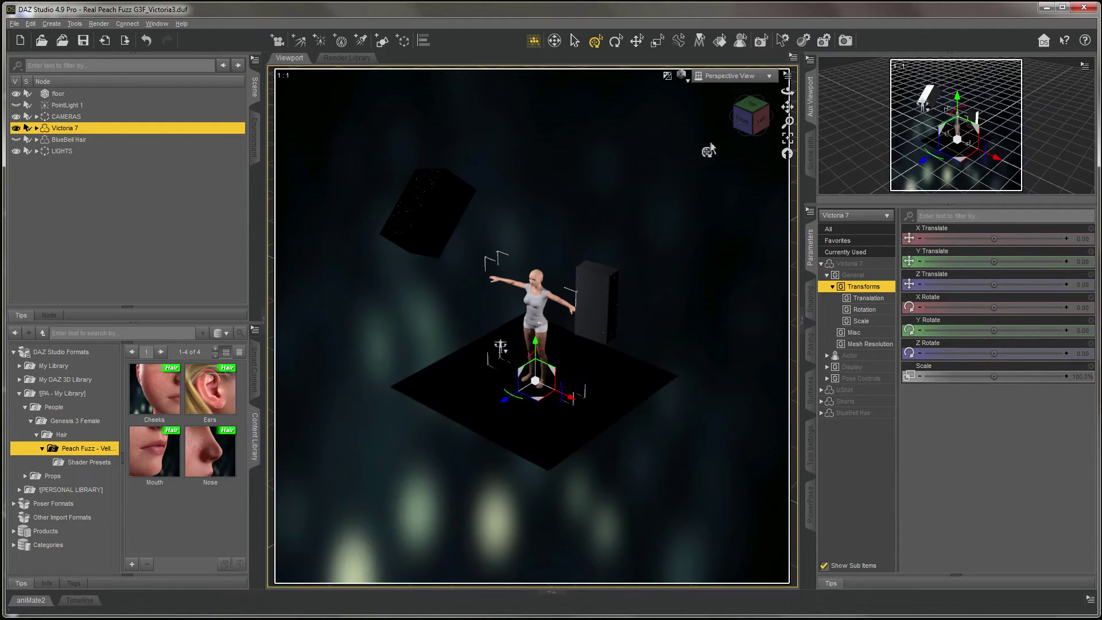
left_click(727, 76)
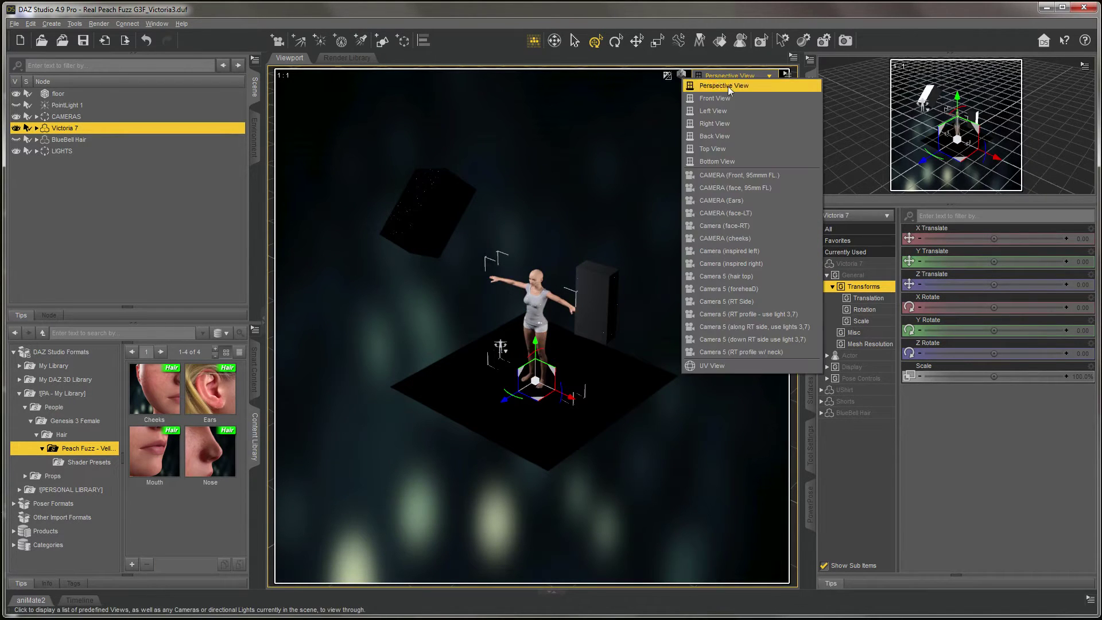
View Victoria 7 through the Front 95mm camera in Wire Texture Shaded style, then load the cheek peach fuzz.
left_click(745, 175)
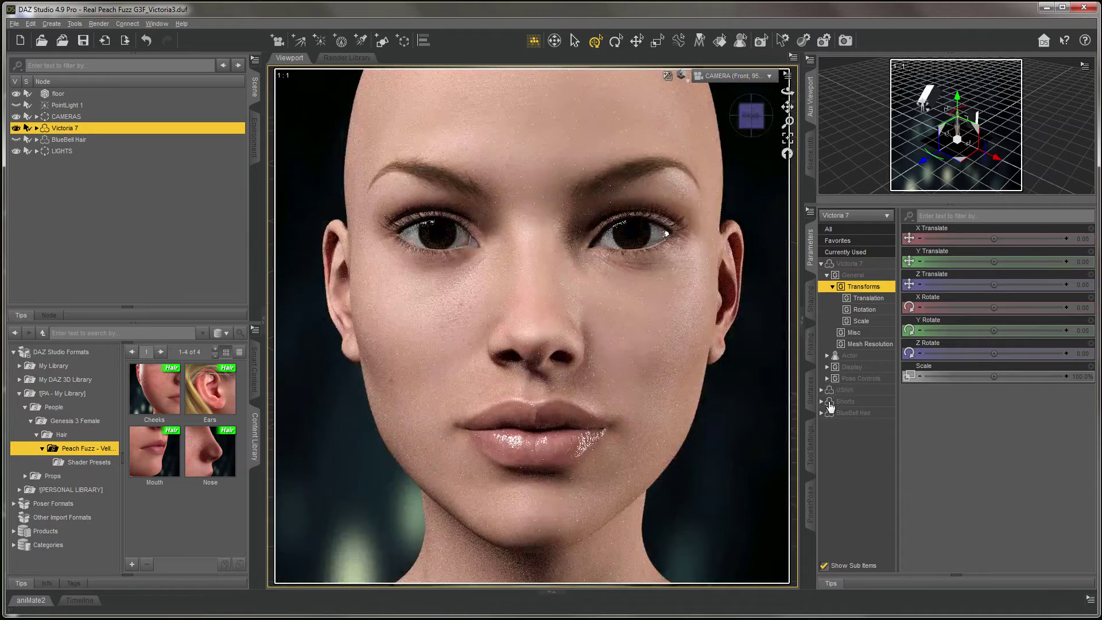
left_click(682, 77)
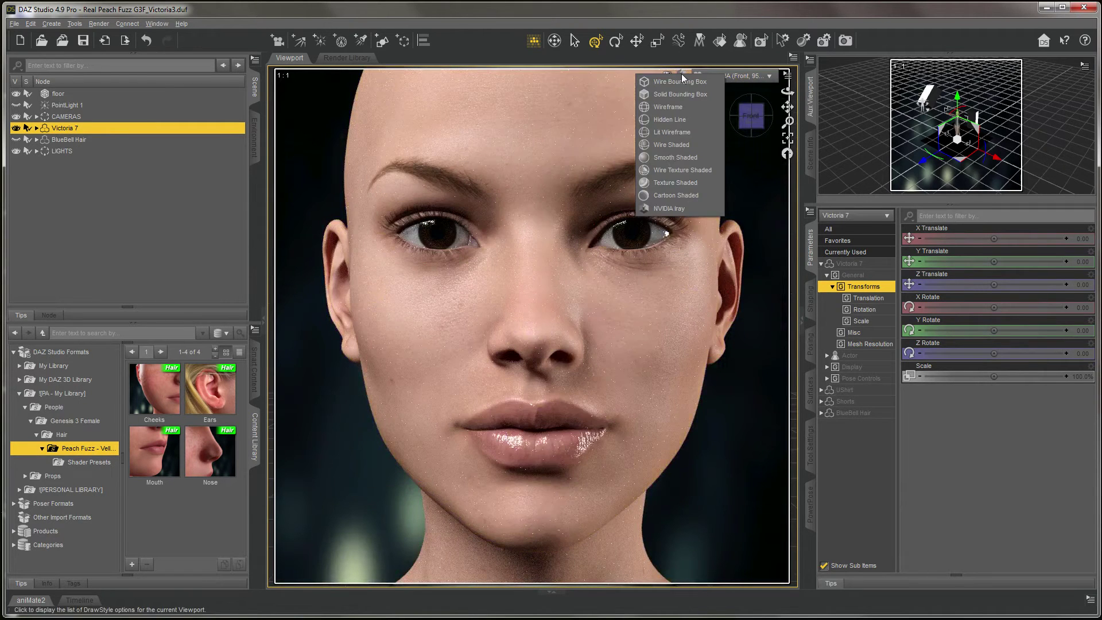
left_click(684, 170)
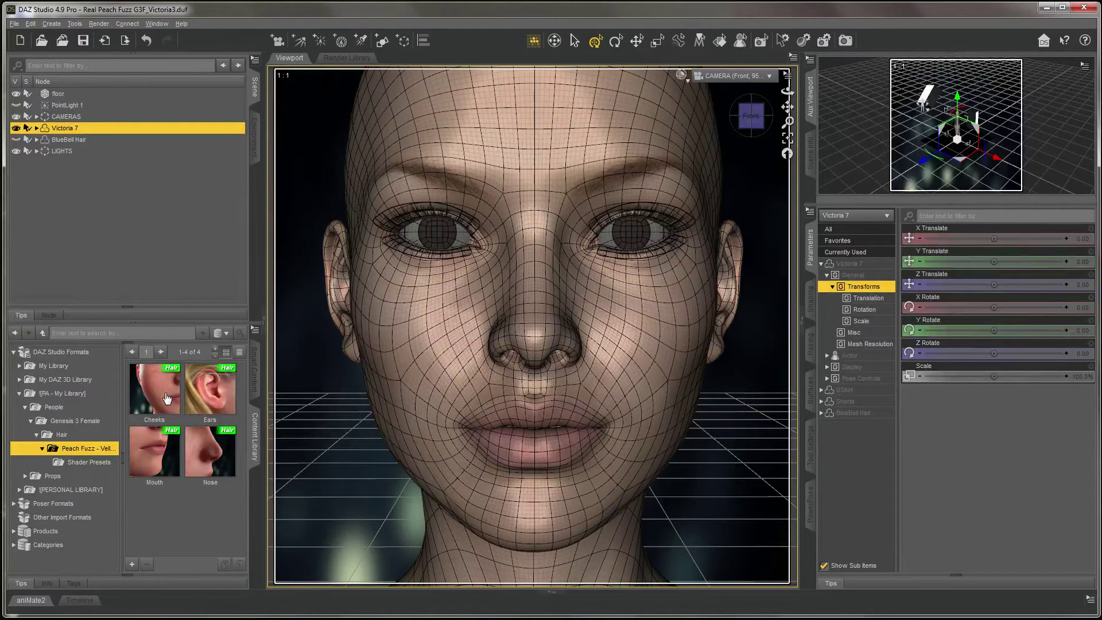
double_click(167, 396)
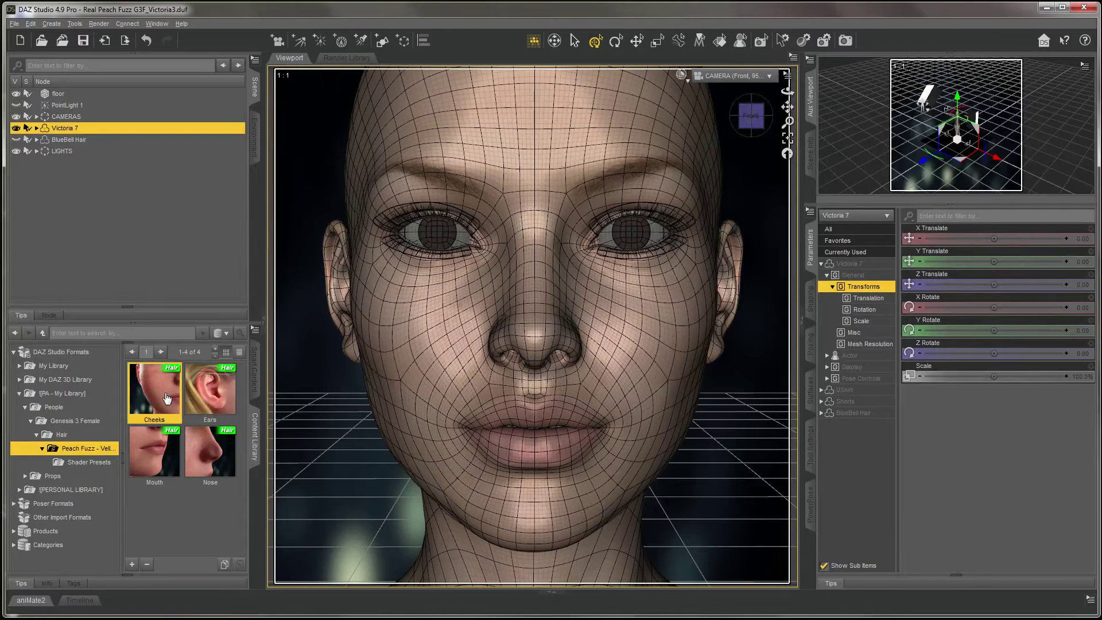
Load the Ears, Nose and Mouth PeachFuzz presets onto Victoria 7.
double_click(213, 389)
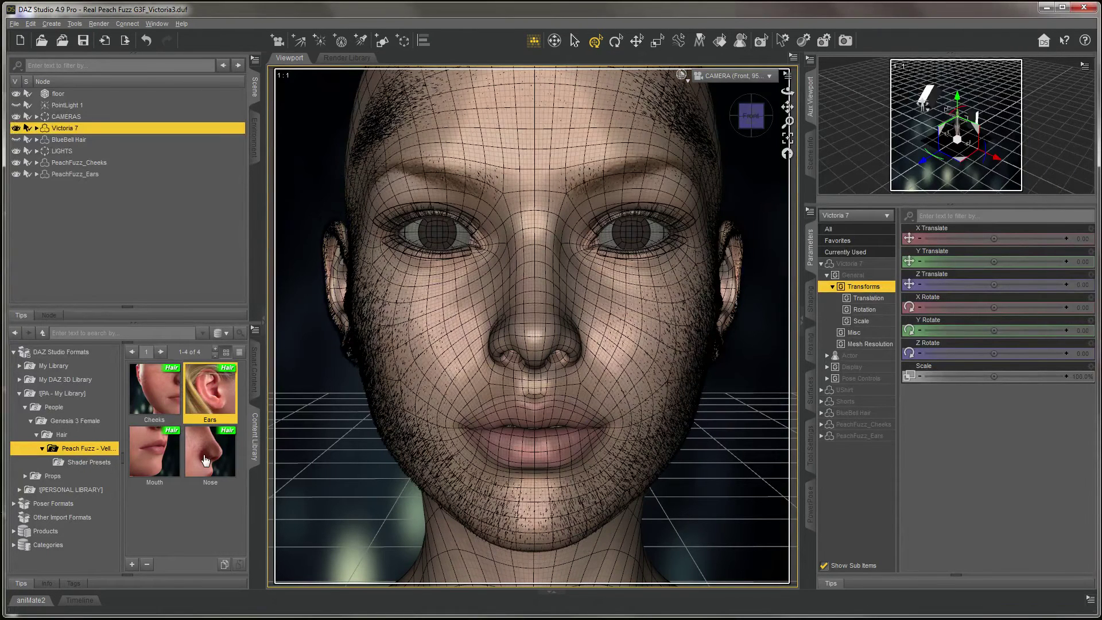
double_click(198, 461)
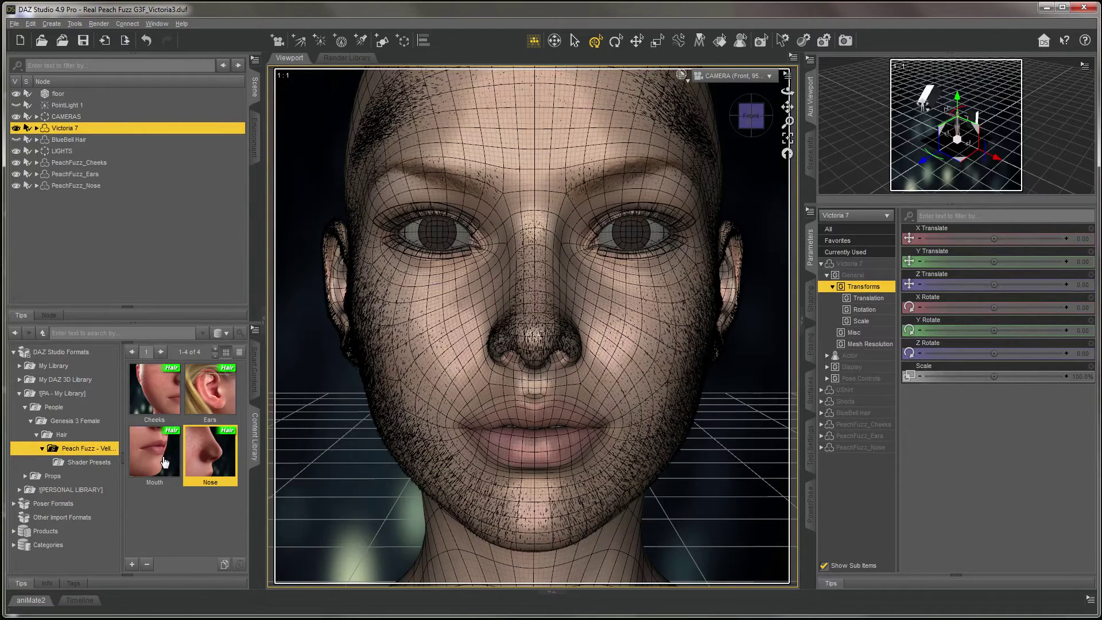
double_click(165, 460)
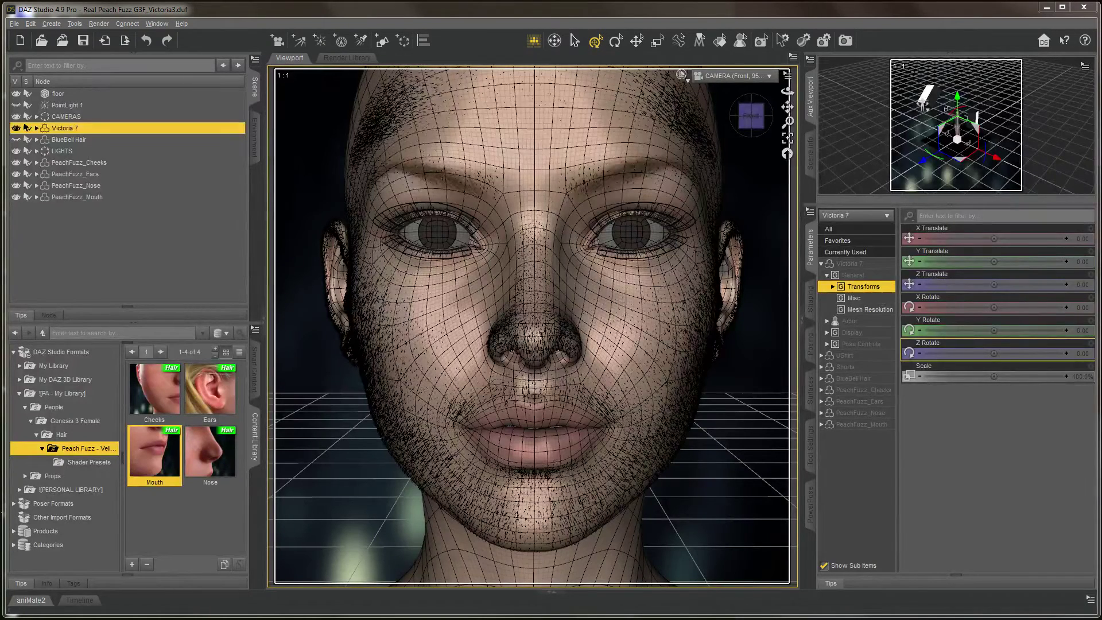
Select PeachFuzz_Nose, try a shorter Reduce Hair Length, then undo back to the original value.
left_click(78, 163)
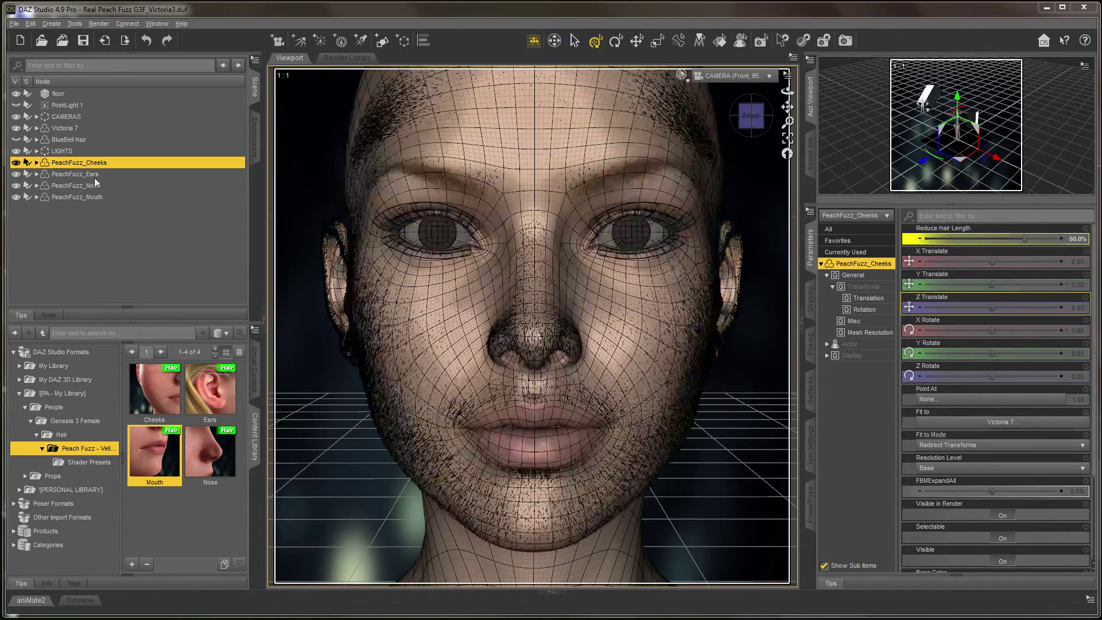
left_click(95, 184)
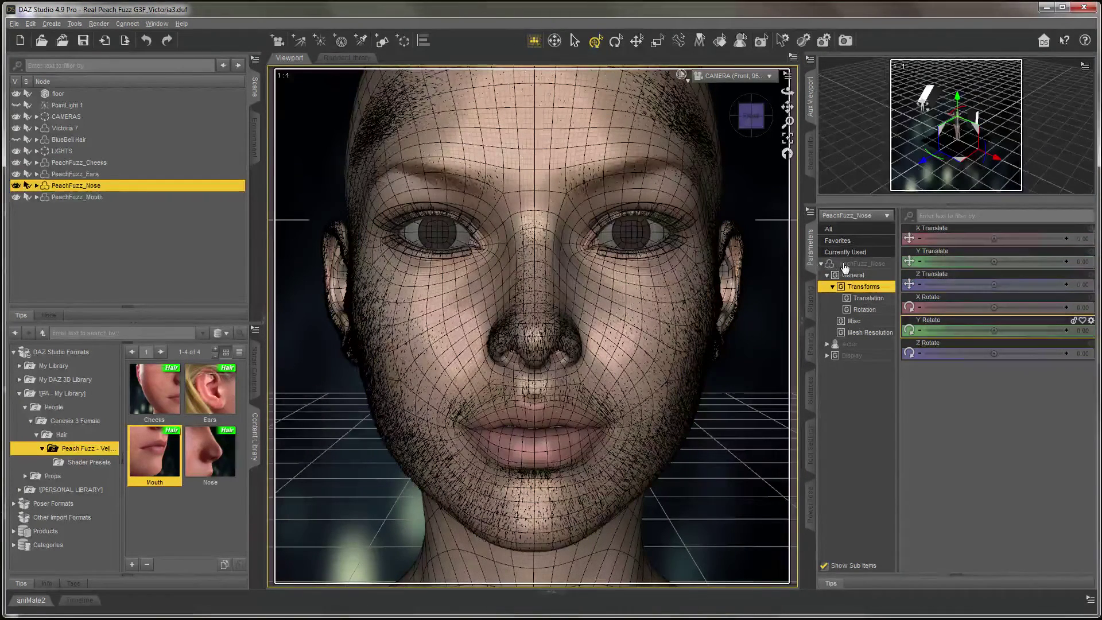
left_click(844, 265)
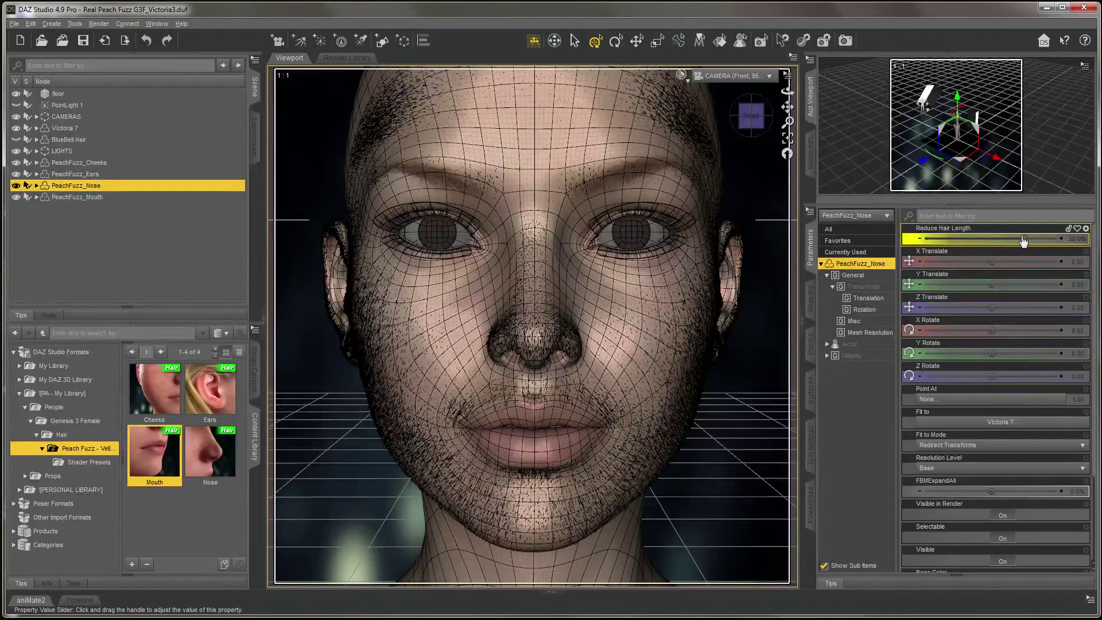
left_click_drag(1022, 237, 934, 237)
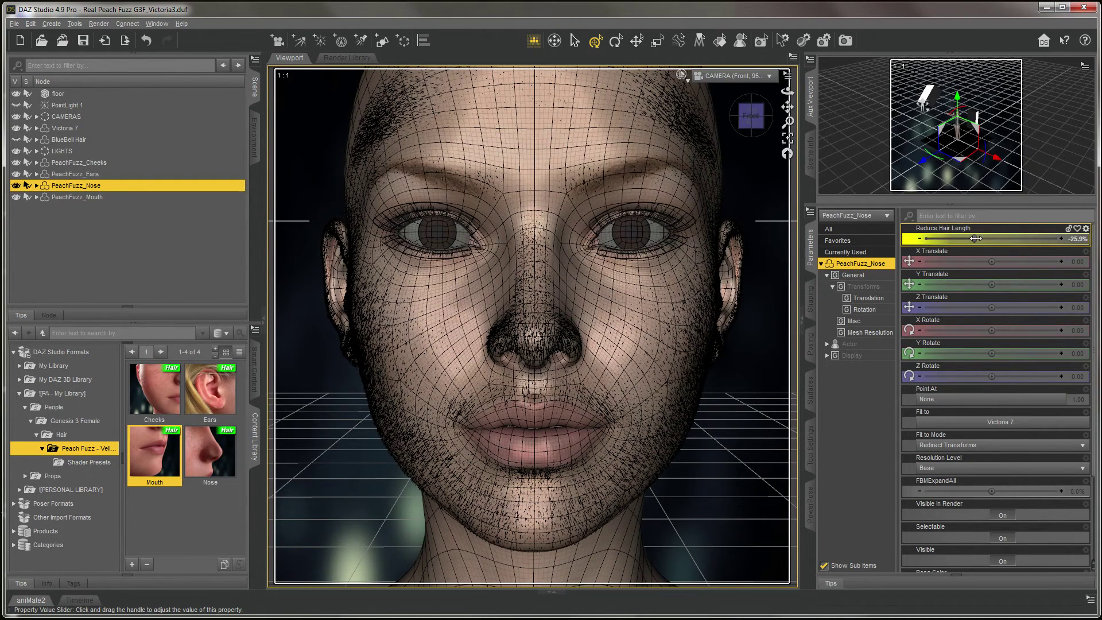
left_click(30, 24)
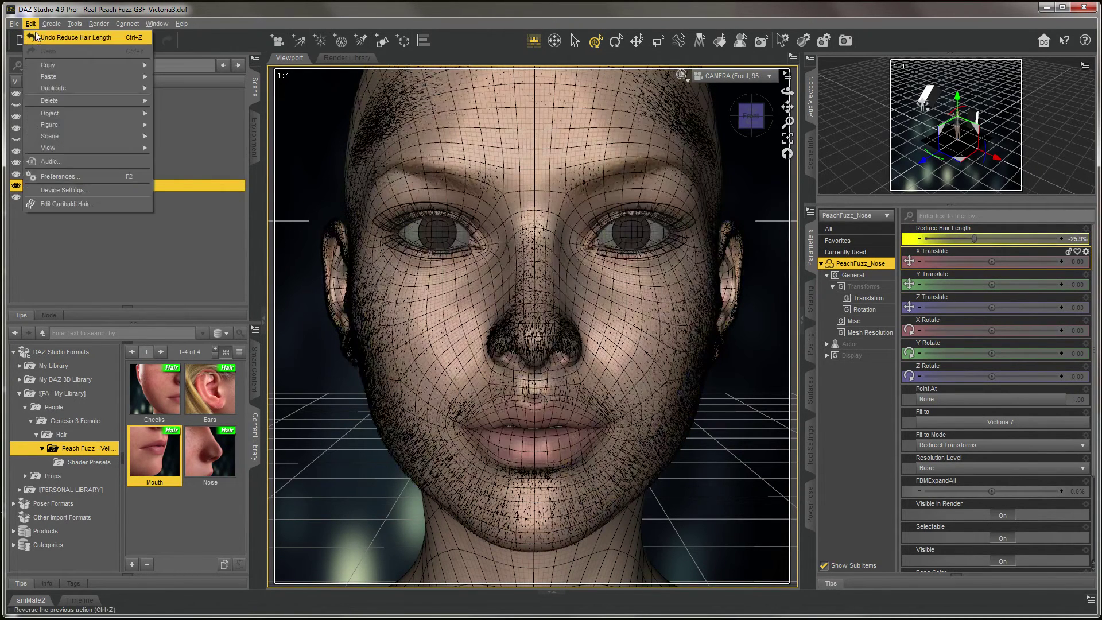
left_click(57, 32)
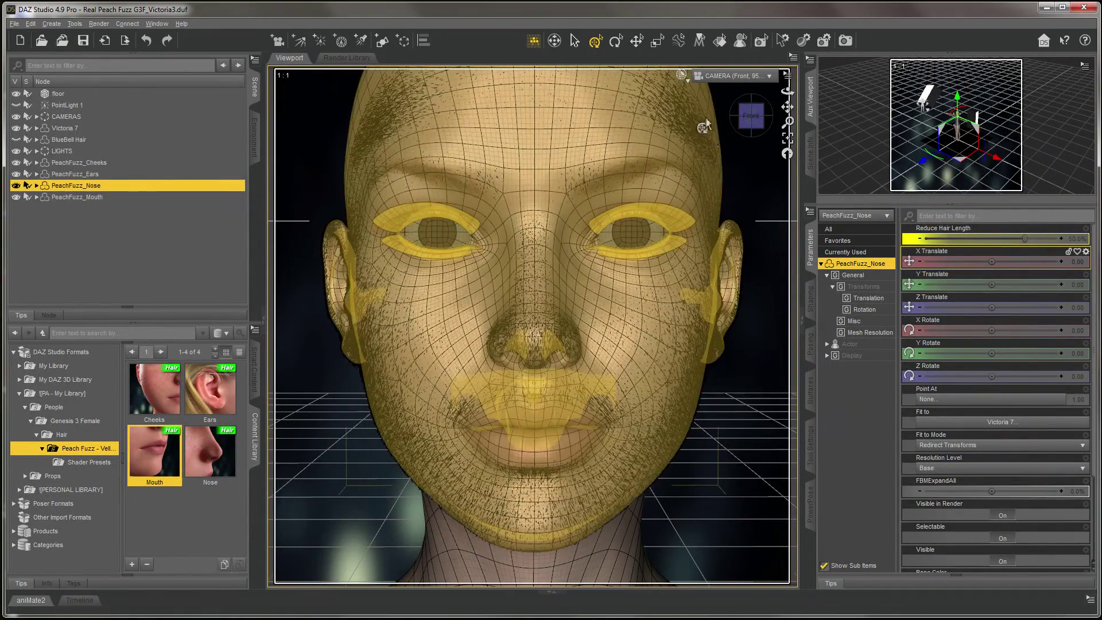
Set the viewport draw style to NVIDIA Iray.
left_click(681, 75)
left_click(704, 208)
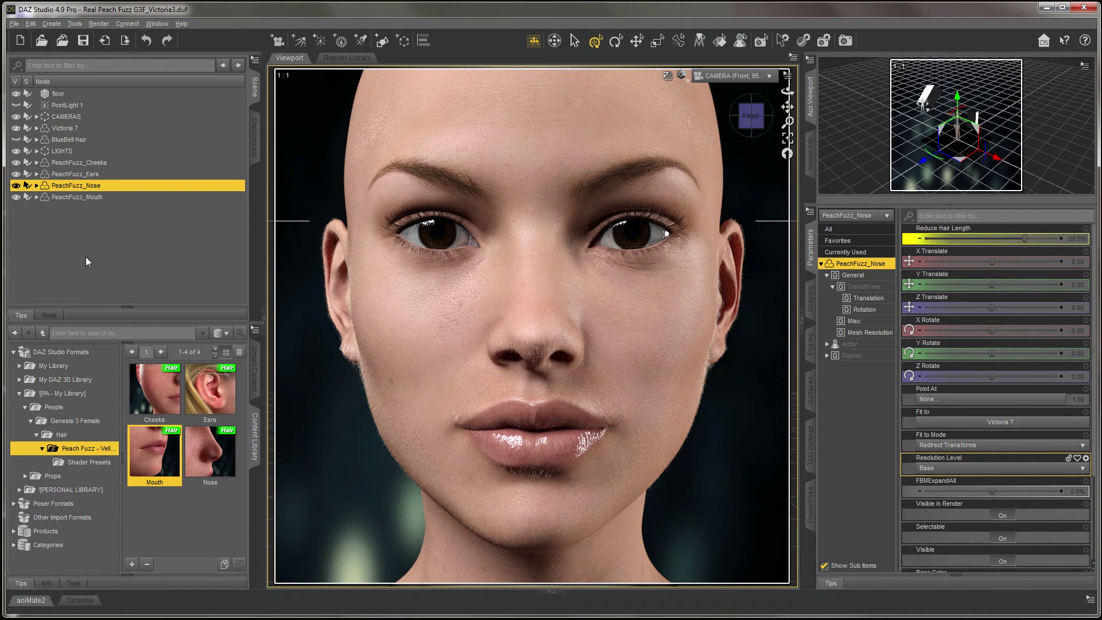
Toggle the visibility of LIGHT_2, LIGHT_7 and LIGHT_3 in the Scene pane's LIGHTS group.
left_click(36, 151)
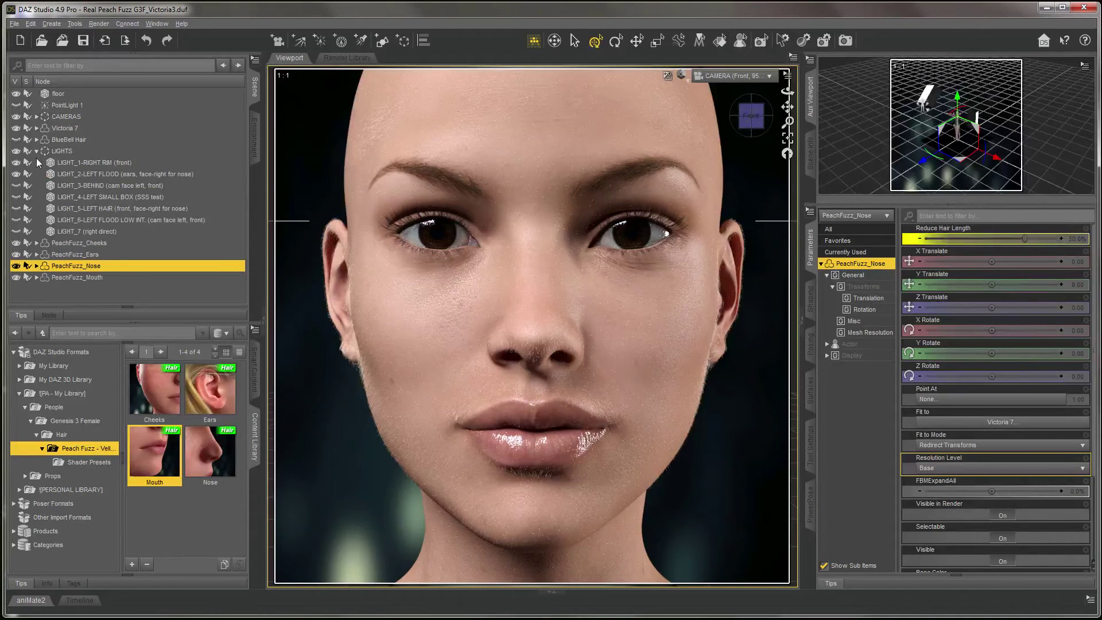
left_click(17, 173)
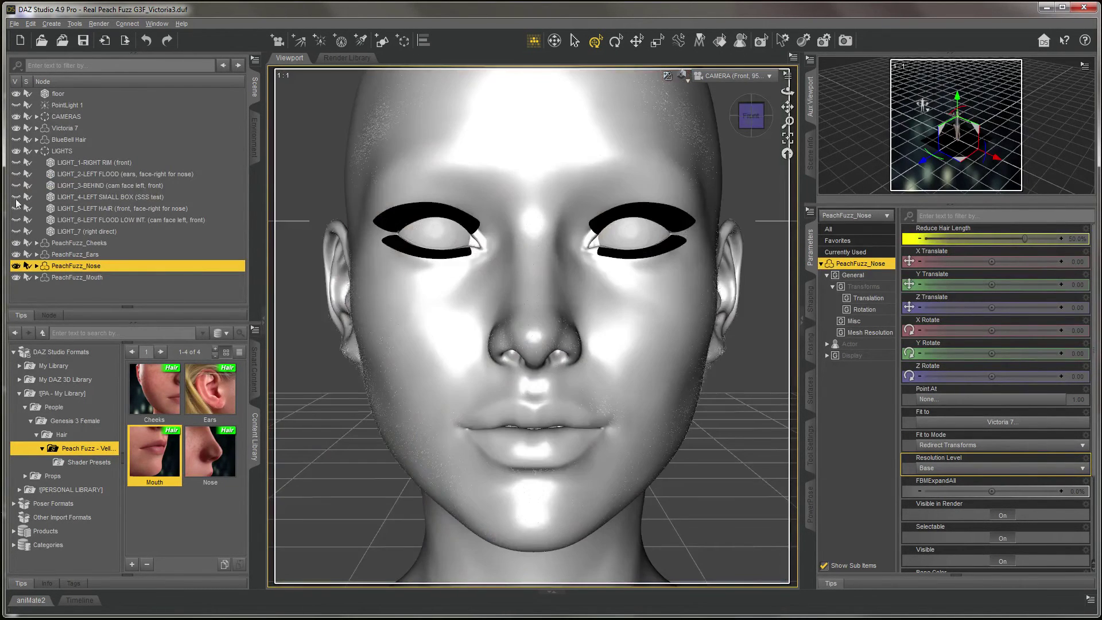
left_click(19, 231)
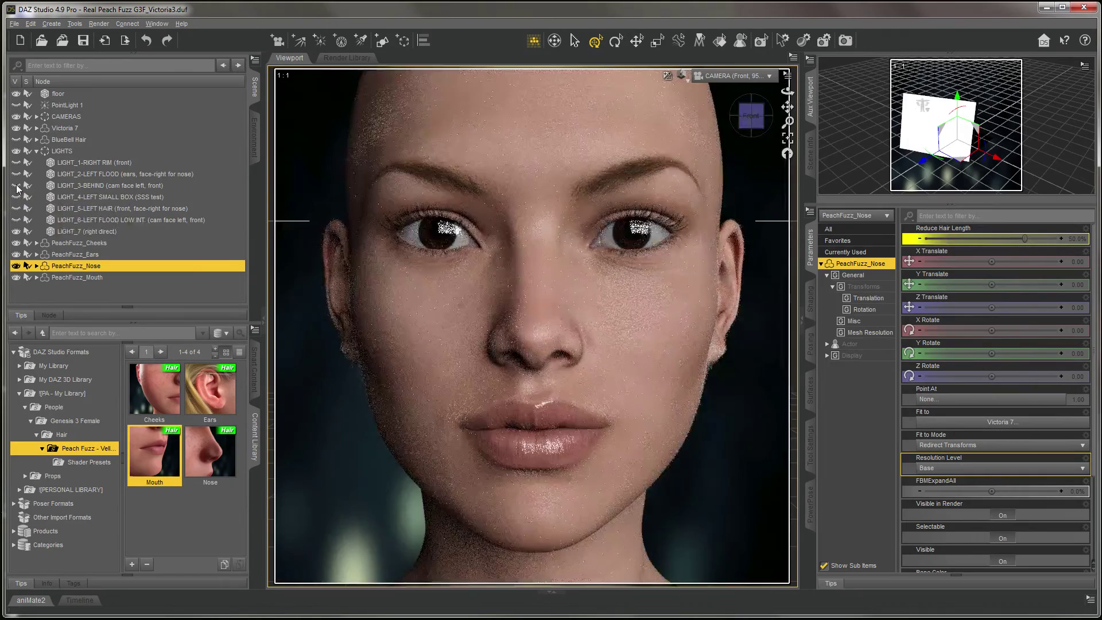
left_click(17, 185)
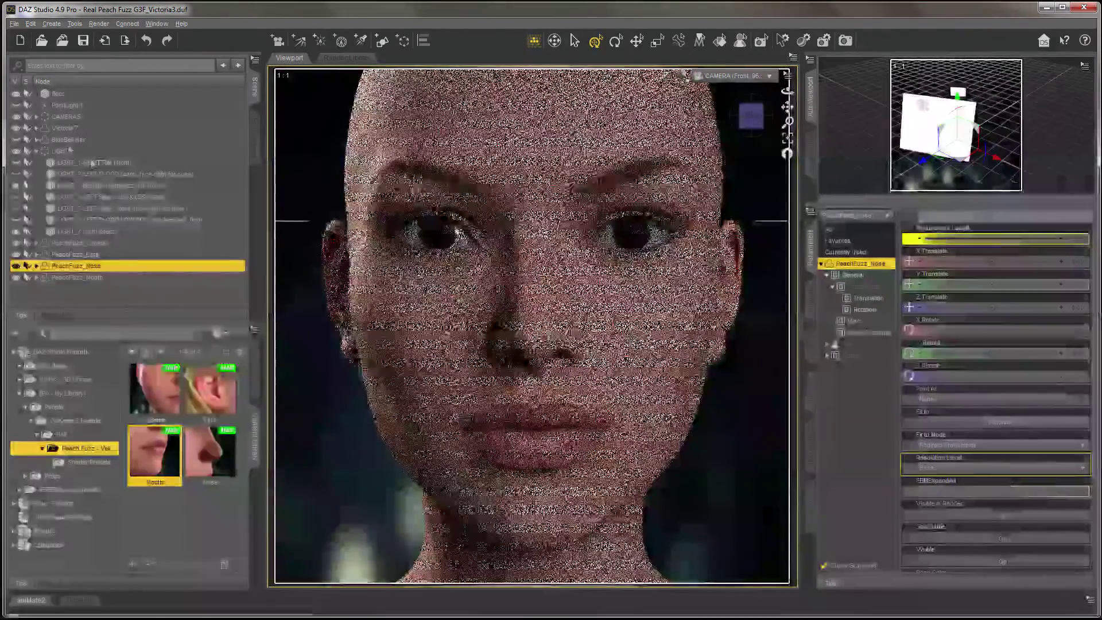
left_click(36, 151)
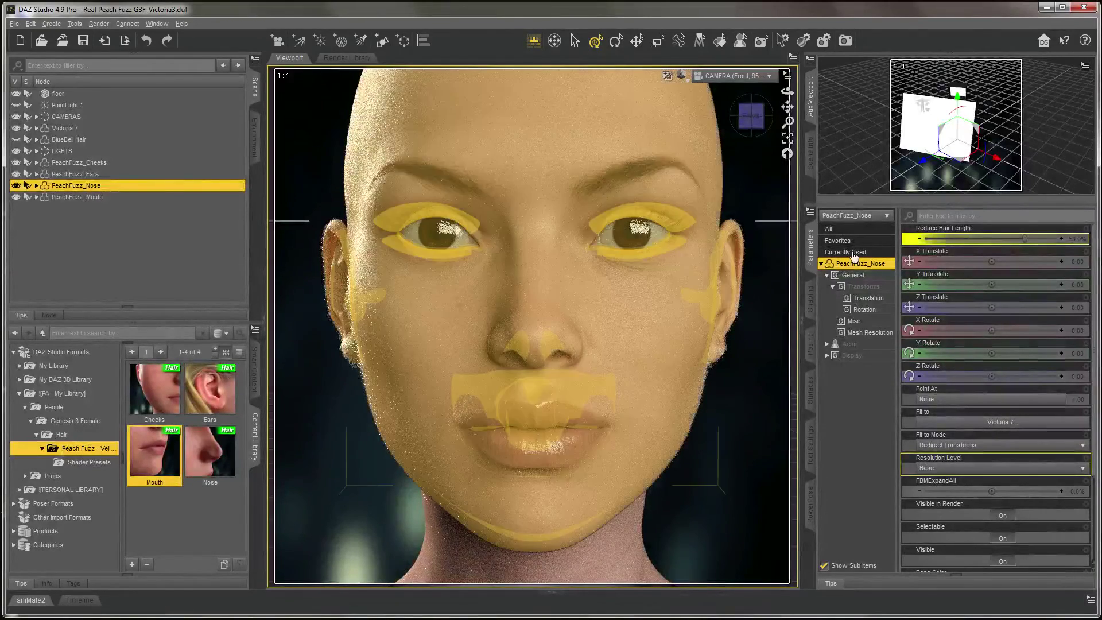
left_click(769, 76)
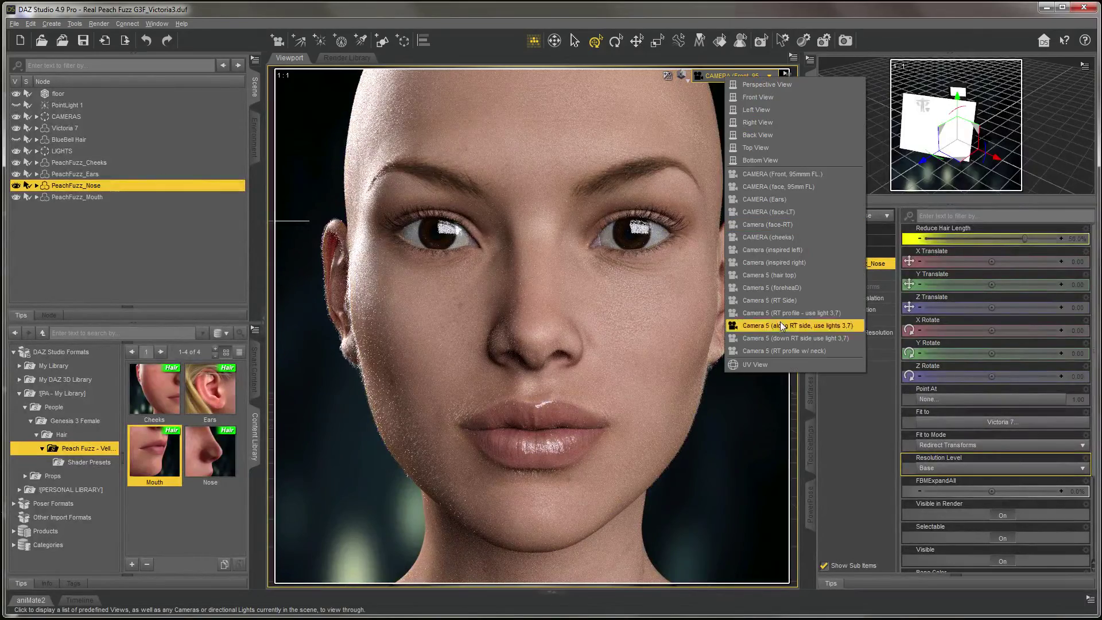
Switch to Camera 5 (RT profile w/ neck) and show the Peach Fuzz shader presets folder.
left_click(804, 351)
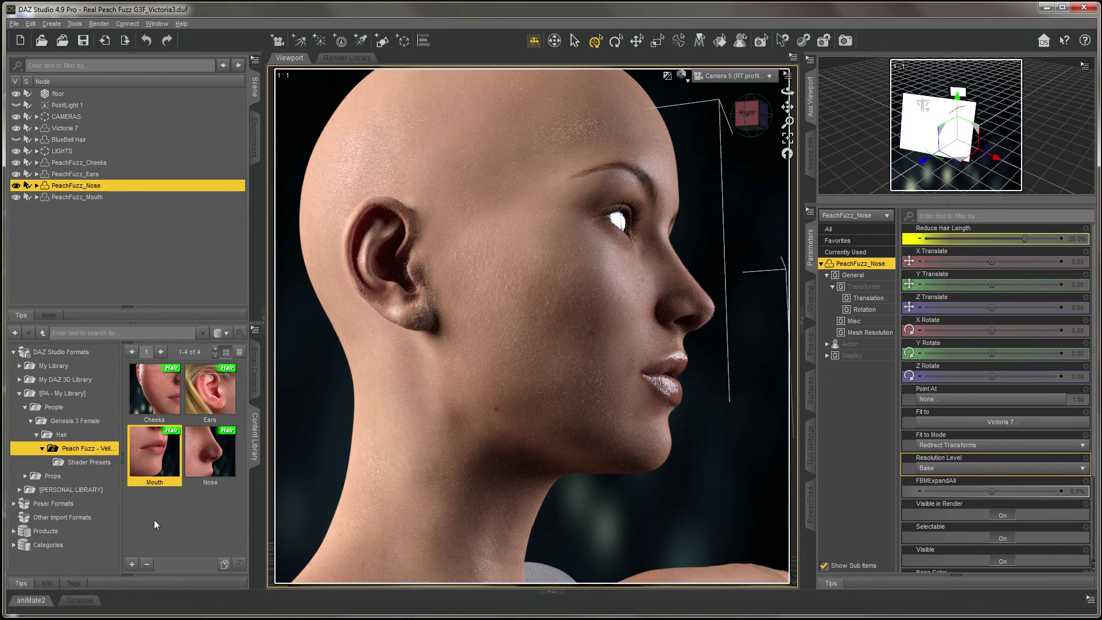
left_click(89, 465)
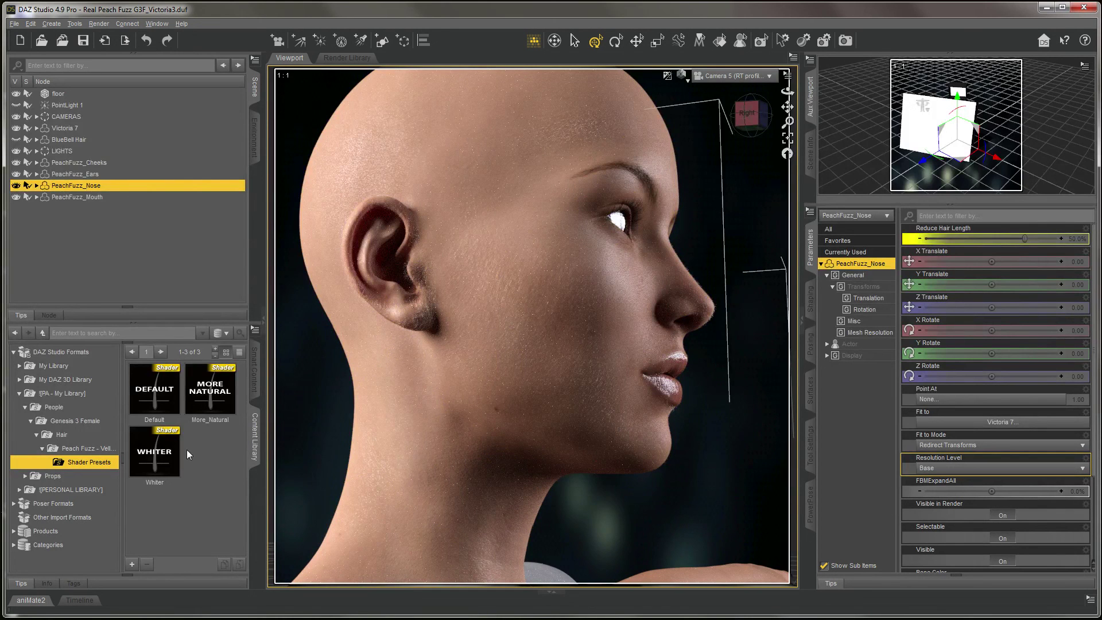
Look over the Whiter preset among the Default, More_Natural and Whiter peach fuzz shaders.
mouse_move(181, 459)
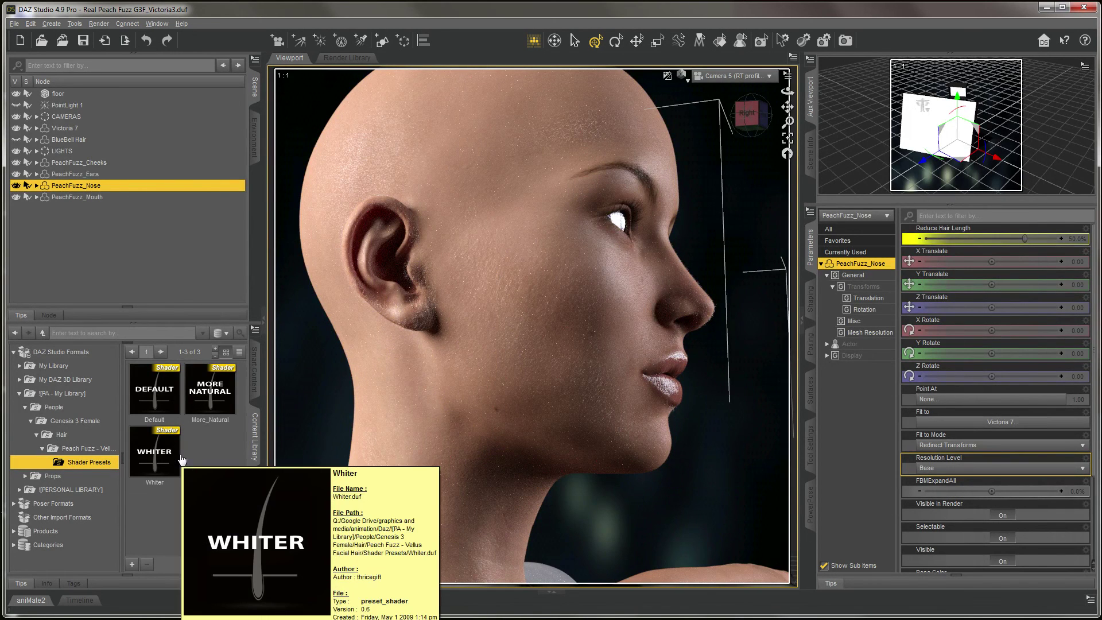